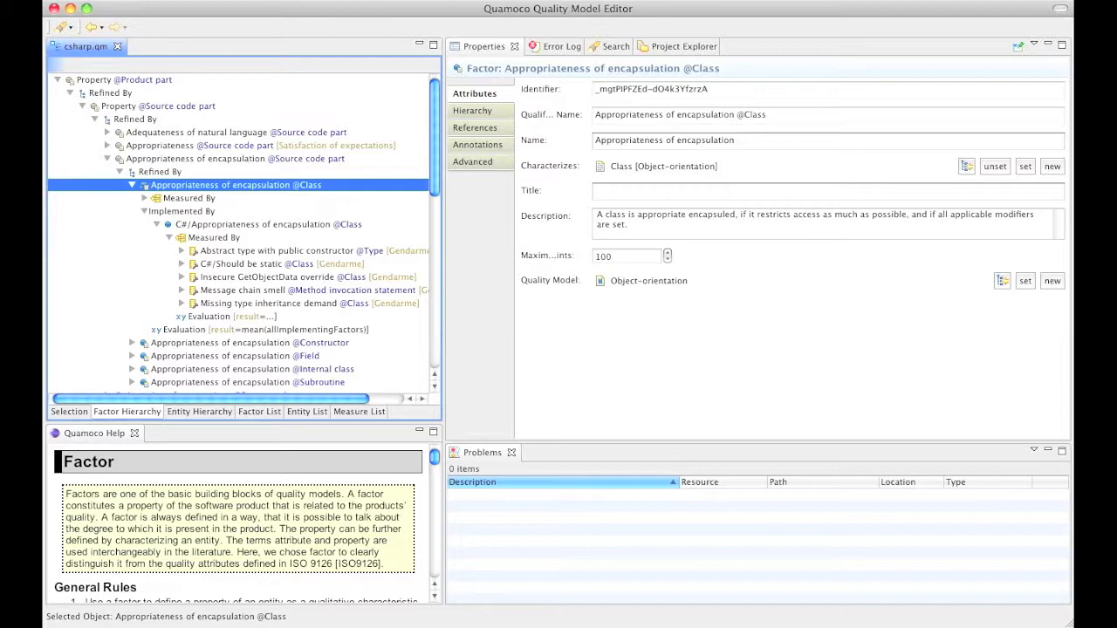
Scroll the csharp.qm entity hierarchy down to the Source code part specializations
{"action": "scroll", "coordinate": [432, 157], "scroll_direction": "down", "scroll_amount": 5}
{"action": "scroll", "coordinate": [431, 158], "scroll_direction": "up", "scroll_amount": 5}
{"action": "left_click", "coordinate": [215, 414]}
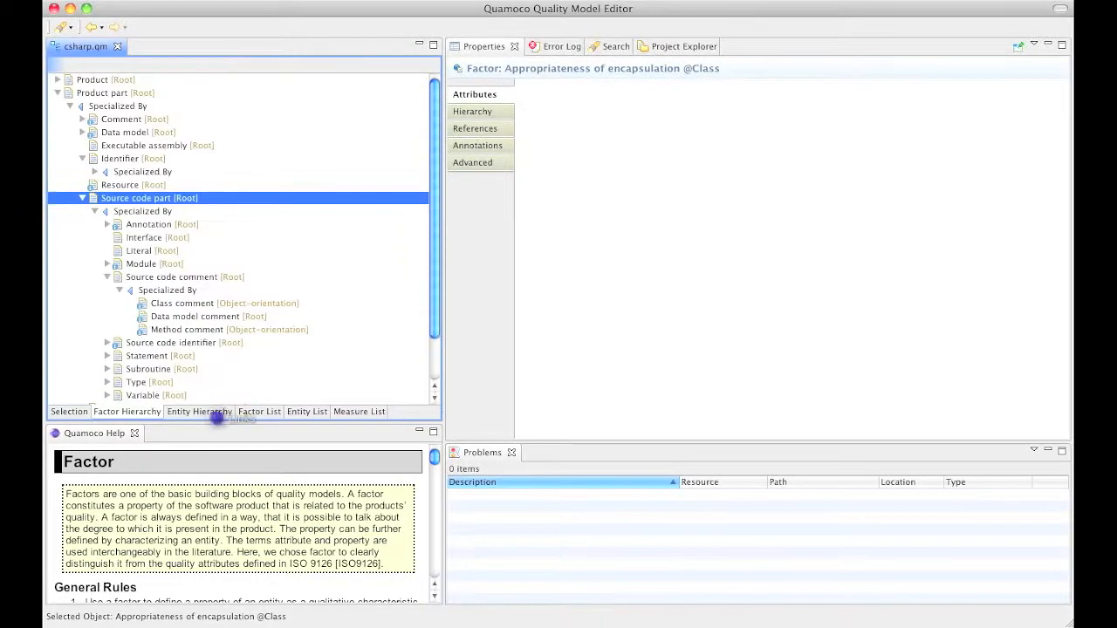
{"action": "left_click", "coordinate": [359, 412]}
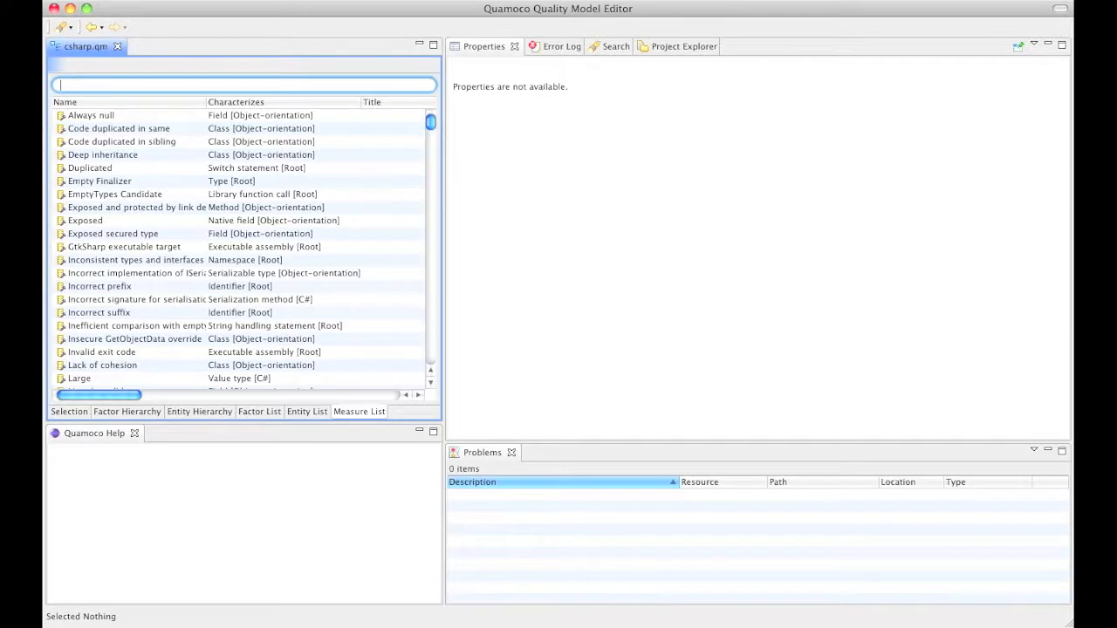
{"action": "left_click", "coordinate": [126, 411]}
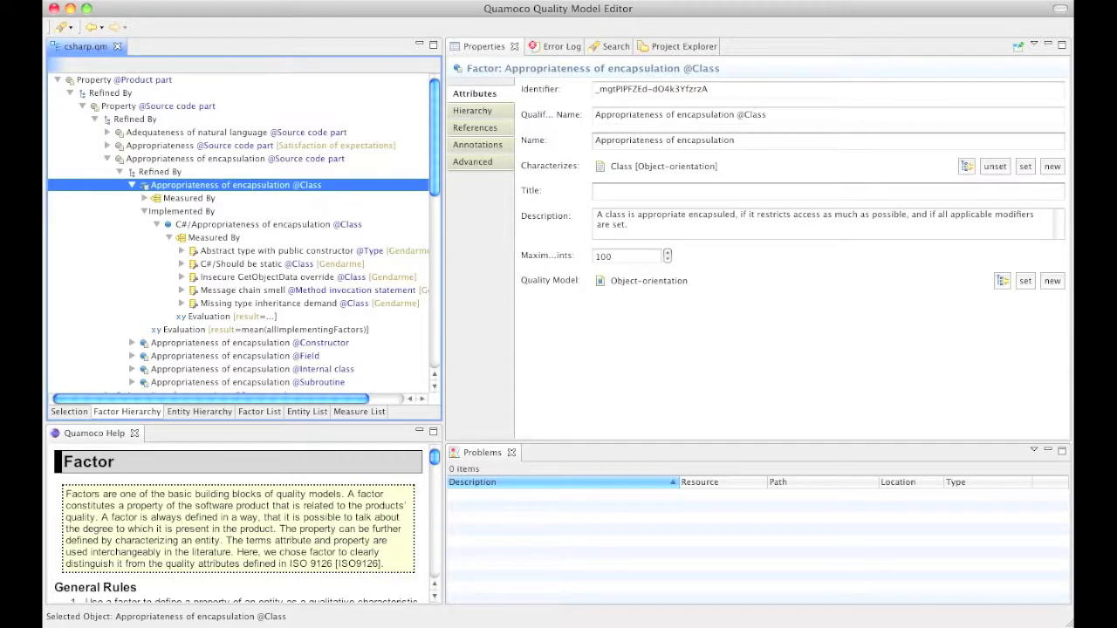
{"action": "left_click", "coordinate": [144, 198]}
{"action": "left_click", "coordinate": [206, 211]}
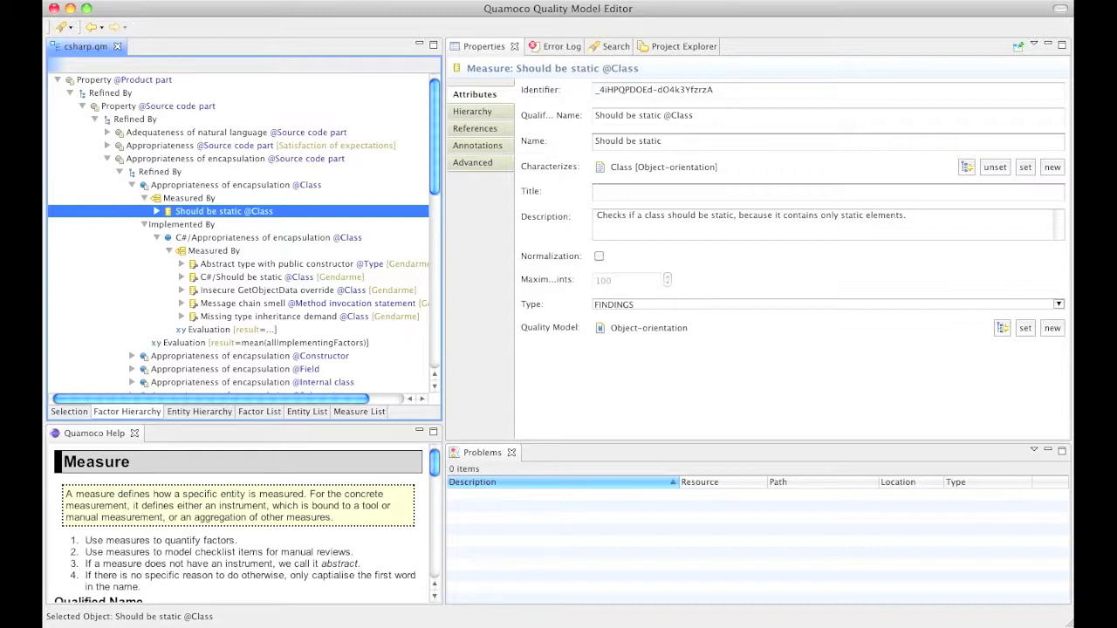
{"action": "left_click", "coordinate": [182, 277]}
{"action": "left_click", "coordinate": [261, 289]}
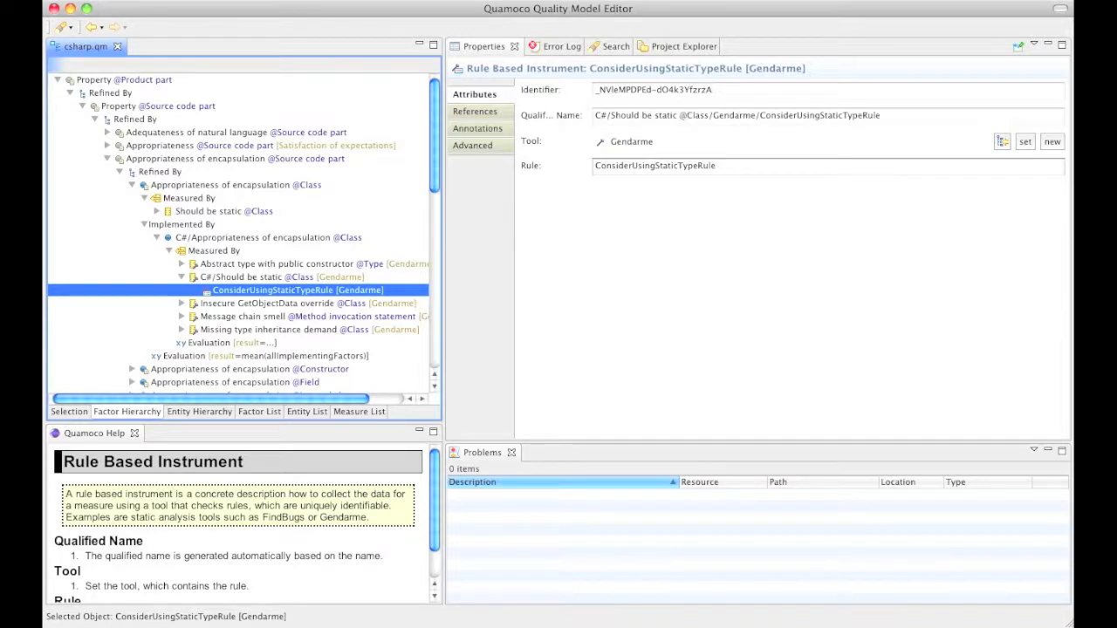
{"action": "left_click", "coordinate": [252, 185]}
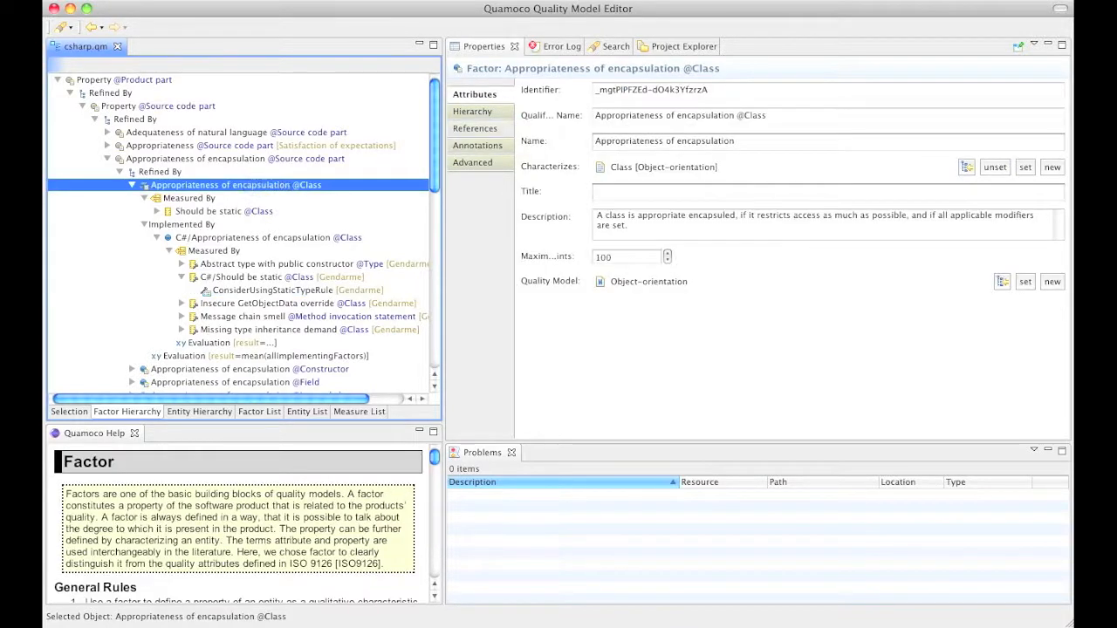
{"action": "left_click", "coordinate": [477, 128]}
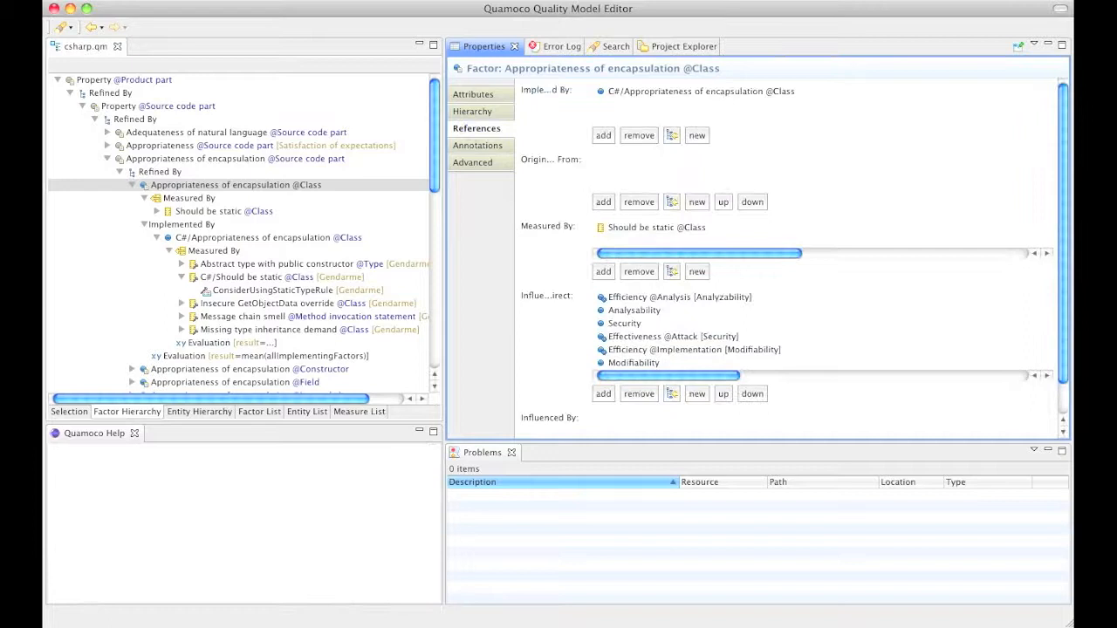
{"action": "left_click", "coordinate": [639, 311]}
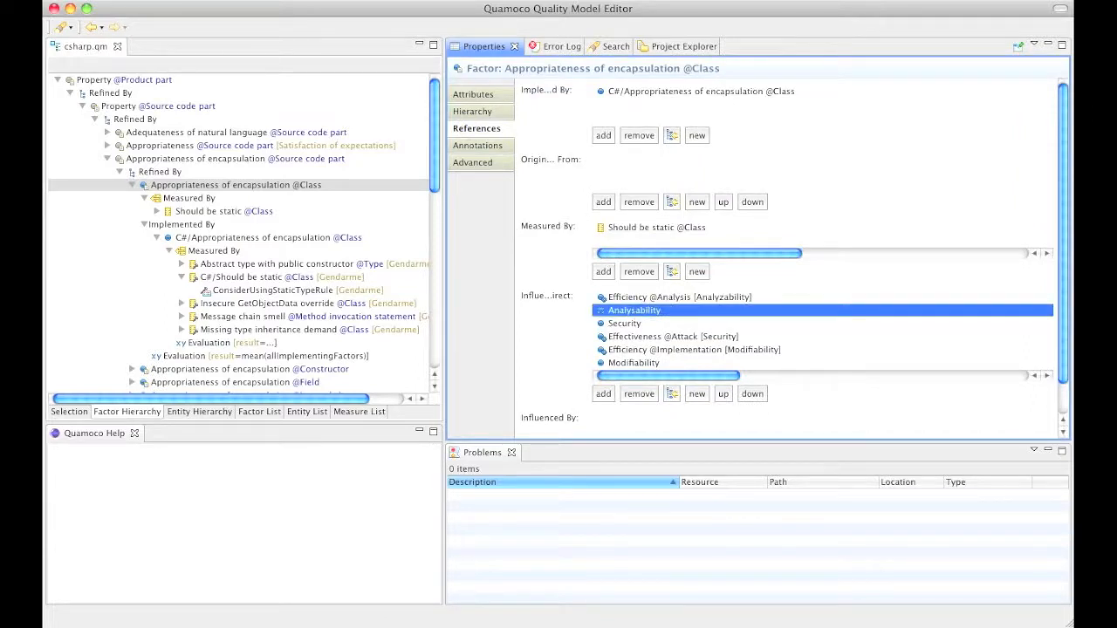
{"action": "left_click", "coordinate": [655, 337]}
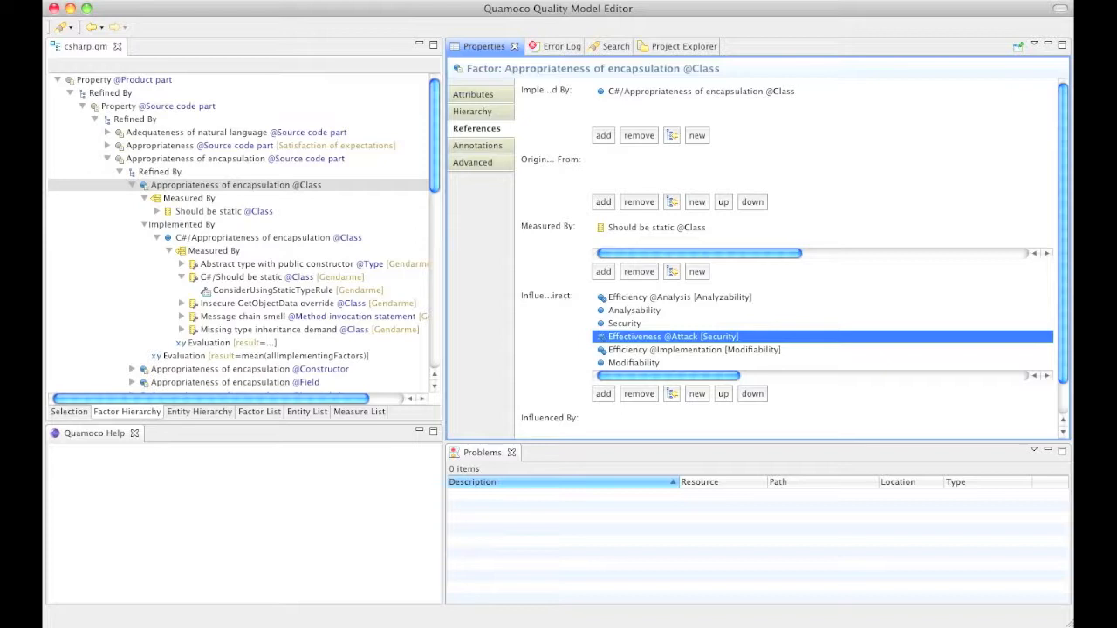
{"action": "left_click", "coordinate": [228, 342]}
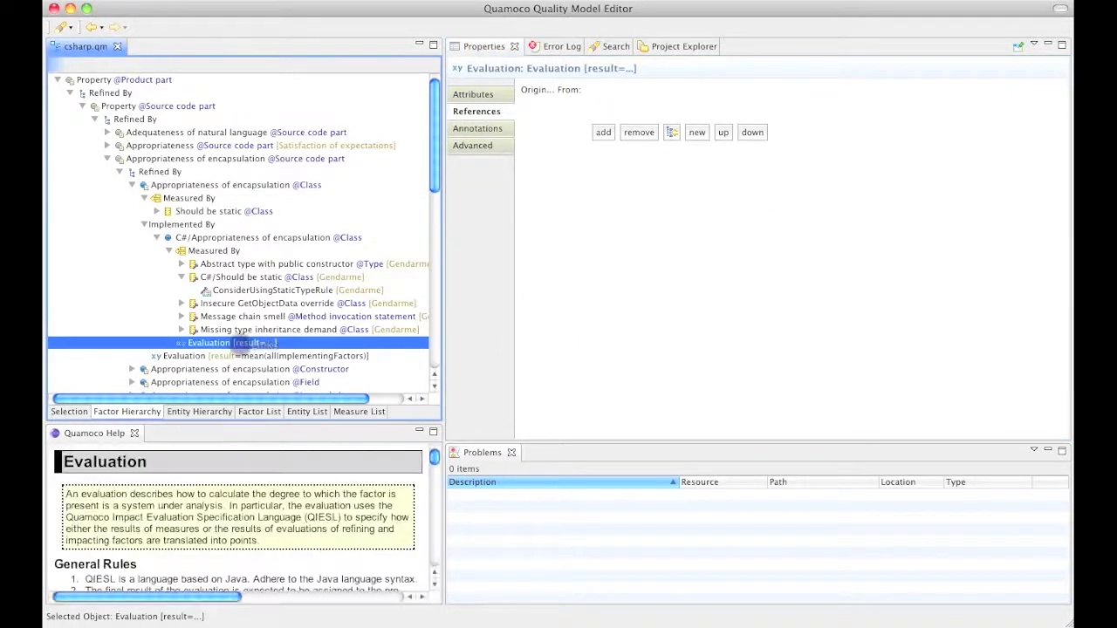
View the evaluation's attributes and specification, then bring up the C# model's actions
{"action": "left_click", "coordinate": [473, 94]}
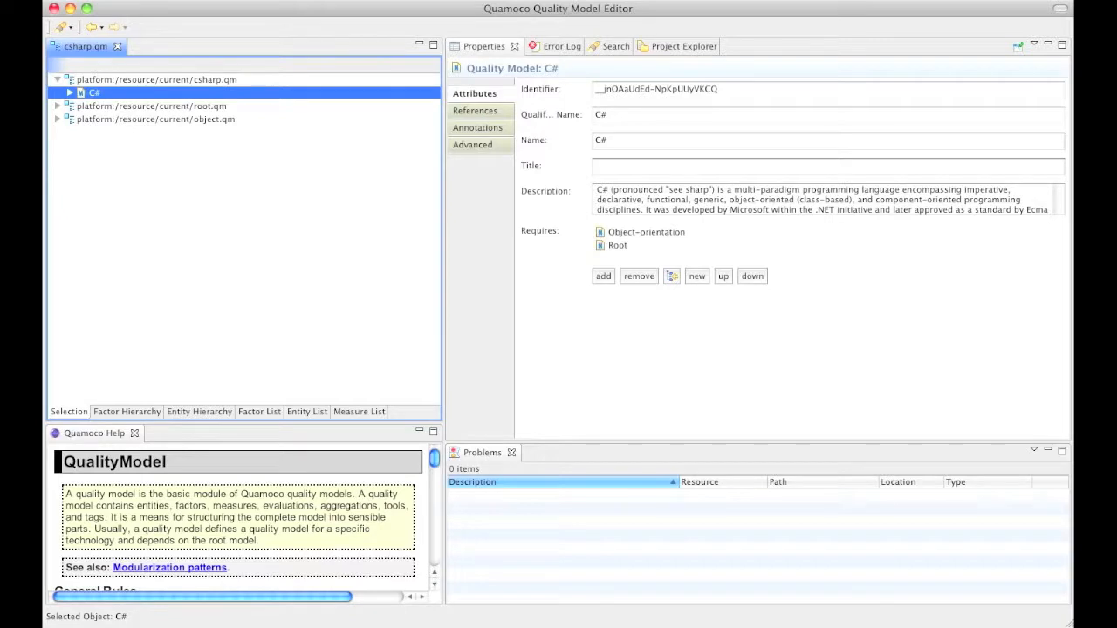
{"action": "right_click", "coordinate": [96, 91]}
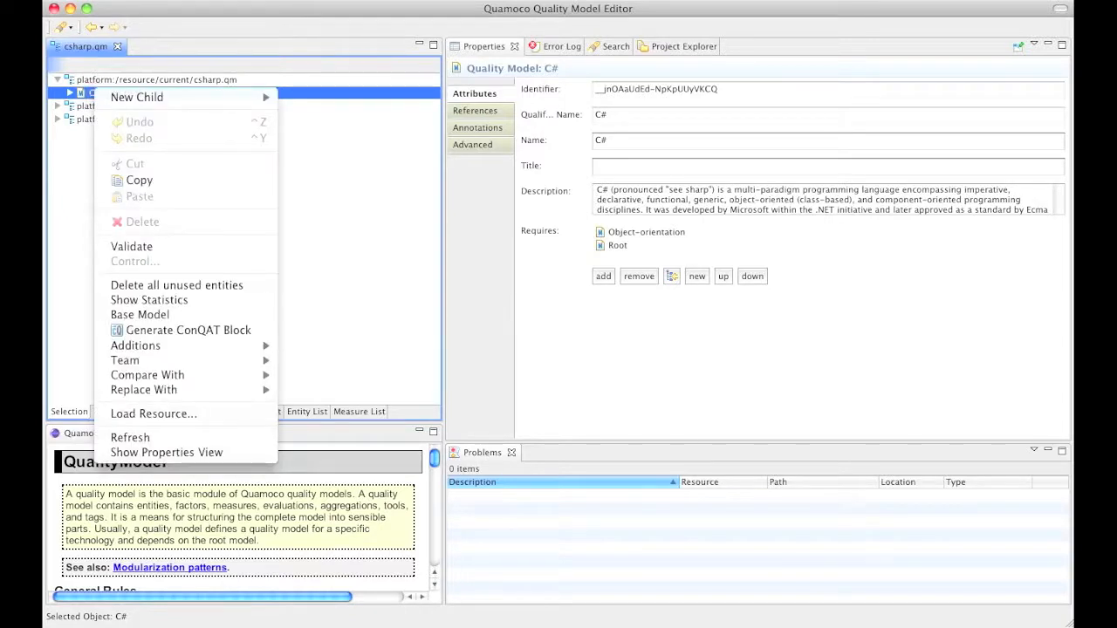
Generate a ConQAT block named CSharpGenerated from the C# model, with CS as implementation language
{"action": "left_click", "coordinate": [216, 335]}
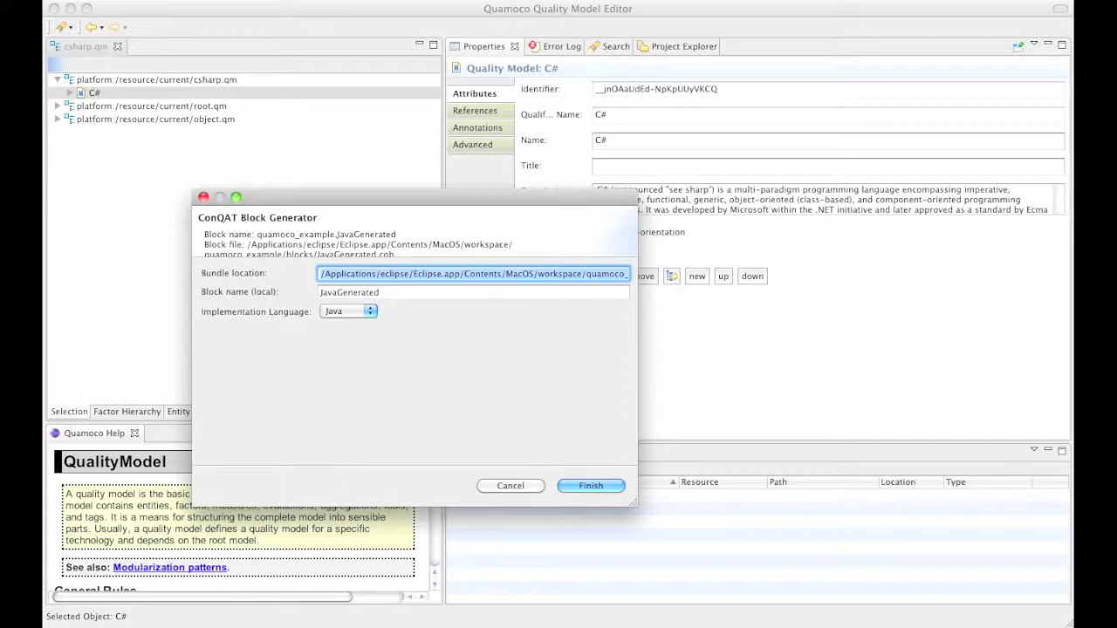
{"action": "left_click_drag", "start_coordinate": [351, 293], "coordinate": [286, 291]}
{"action": "type", "text": "CSharp"}
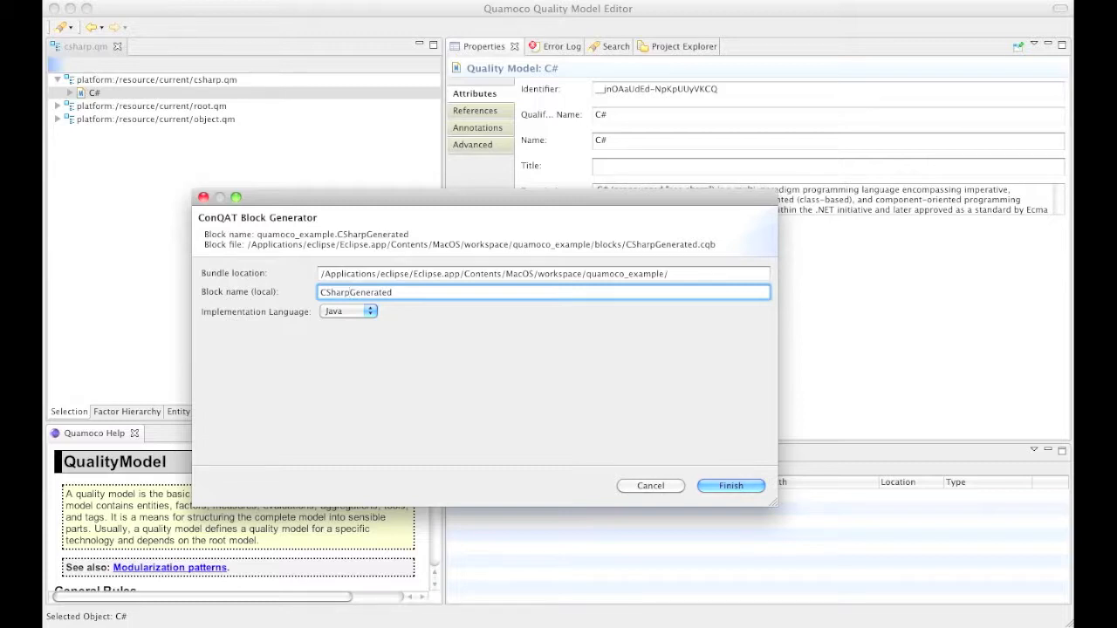
{"action": "left_click", "coordinate": [344, 311]}
{"action": "left_click", "coordinate": [349, 334]}
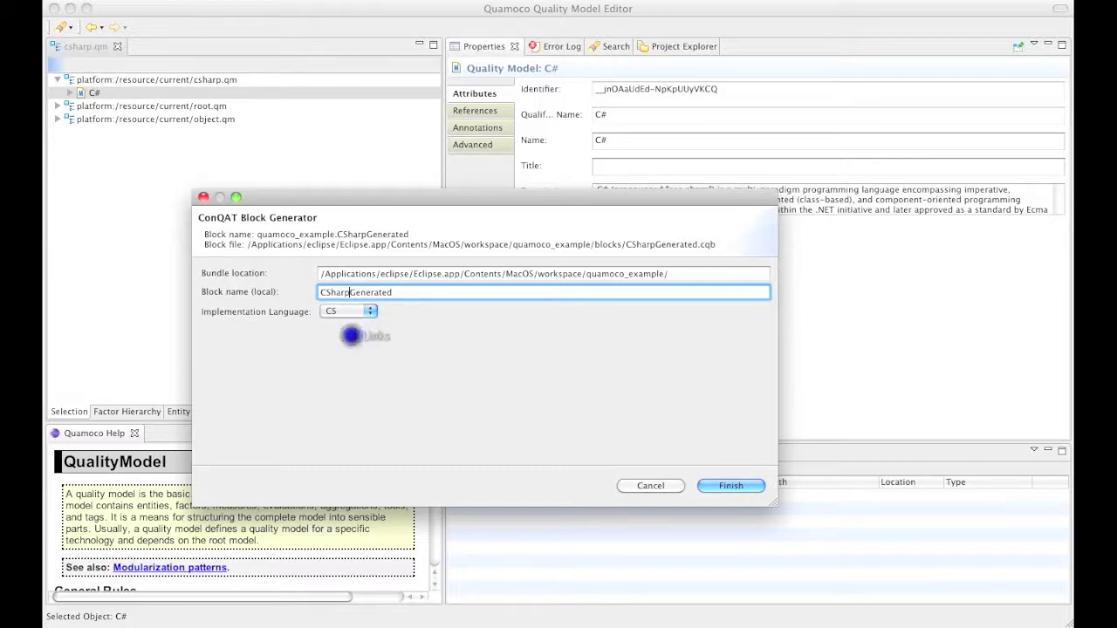
{"action": "left_click", "coordinate": [731, 486]}
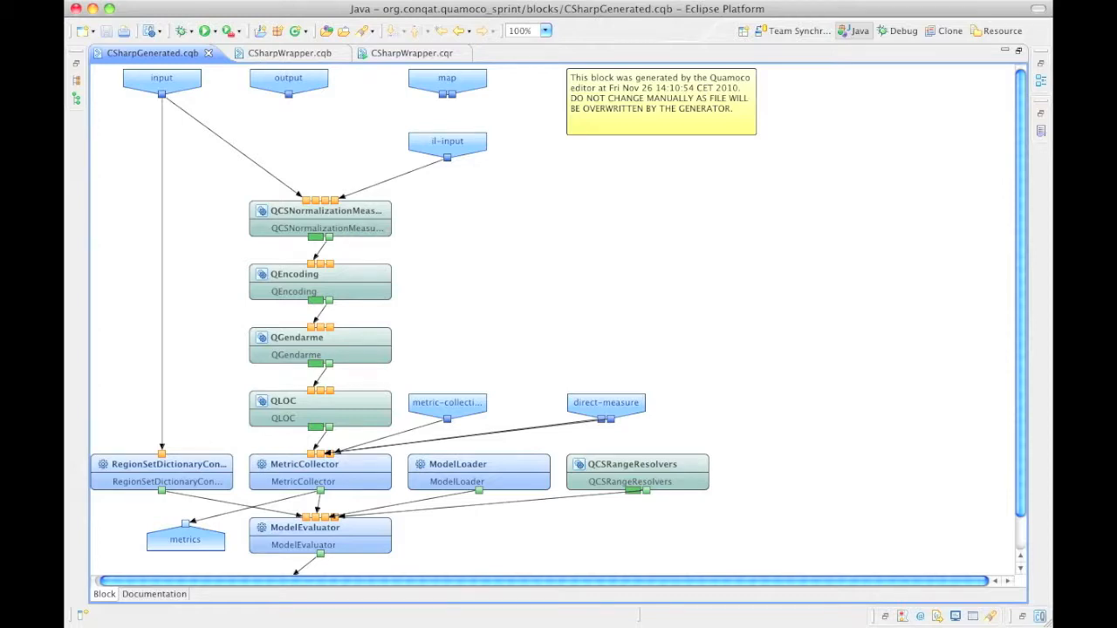
Review the TokenFileScope, FileSystemScope and HTMLPresentation blocks of CSharpWrapper.cqb, then open CSharpWrapper.cqr
{"action": "left_click", "coordinate": [297, 53]}
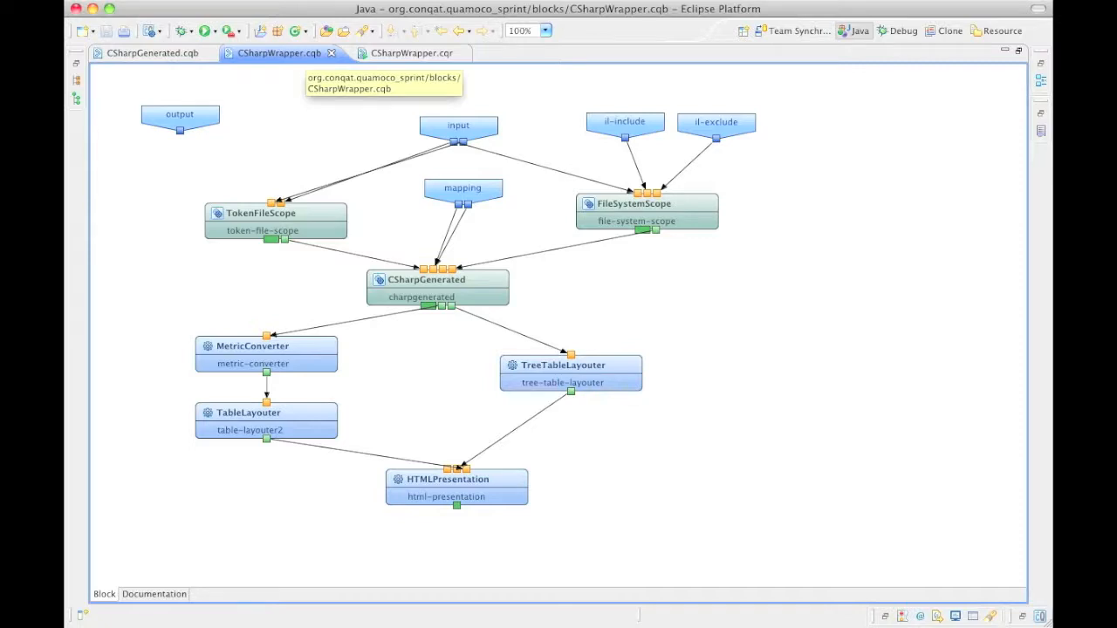
{"action": "left_click", "coordinate": [302, 223]}
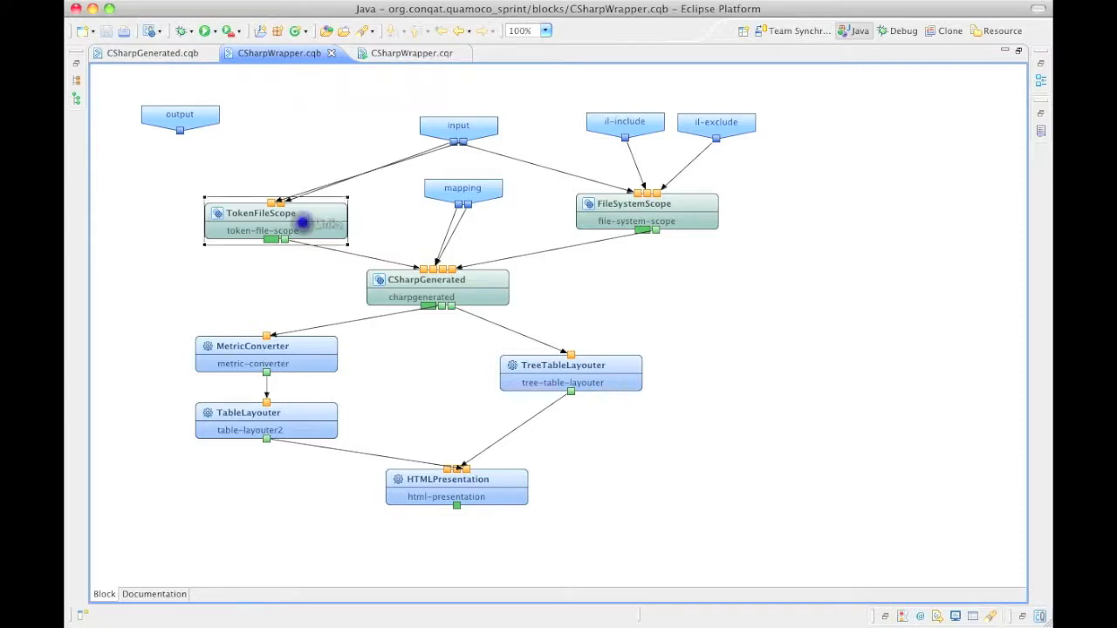
{"action": "left_click", "coordinate": [676, 221]}
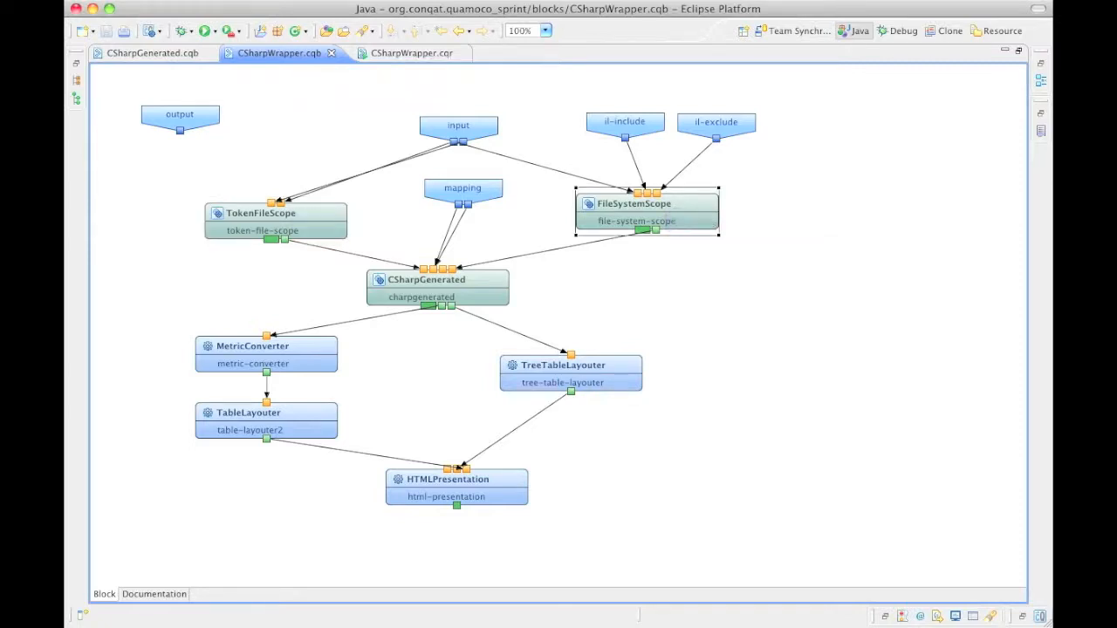
{"action": "left_click", "coordinate": [486, 497]}
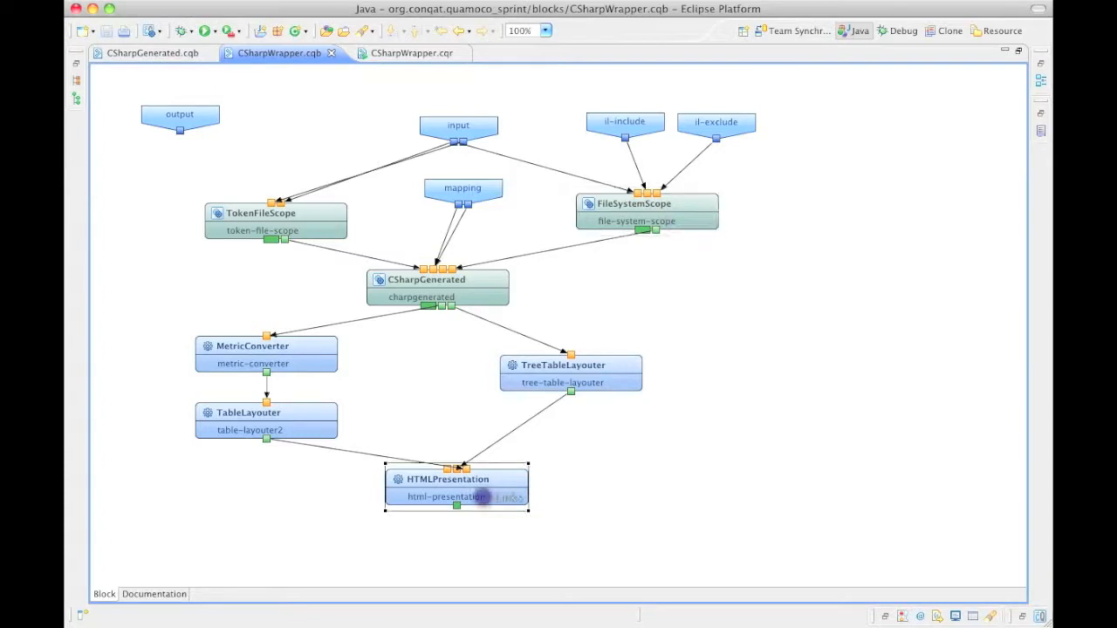
{"action": "left_click", "coordinate": [389, 51]}
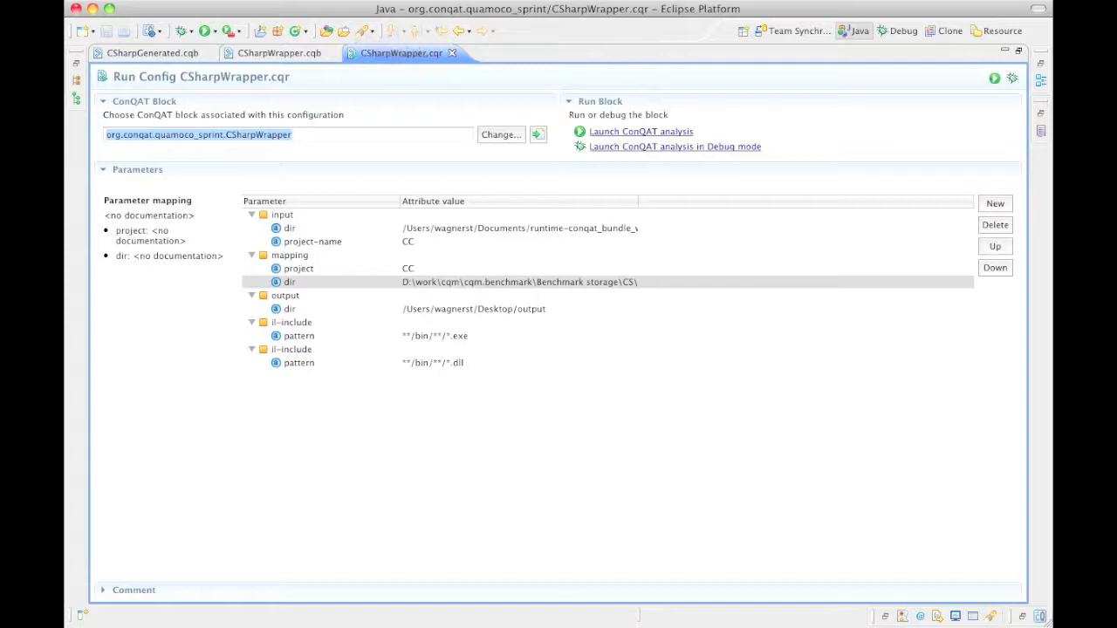
Restore the surrounding views and launch the ConQAT analysis of CSharpWrapper
{"action": "double_click", "coordinate": [390, 53]}
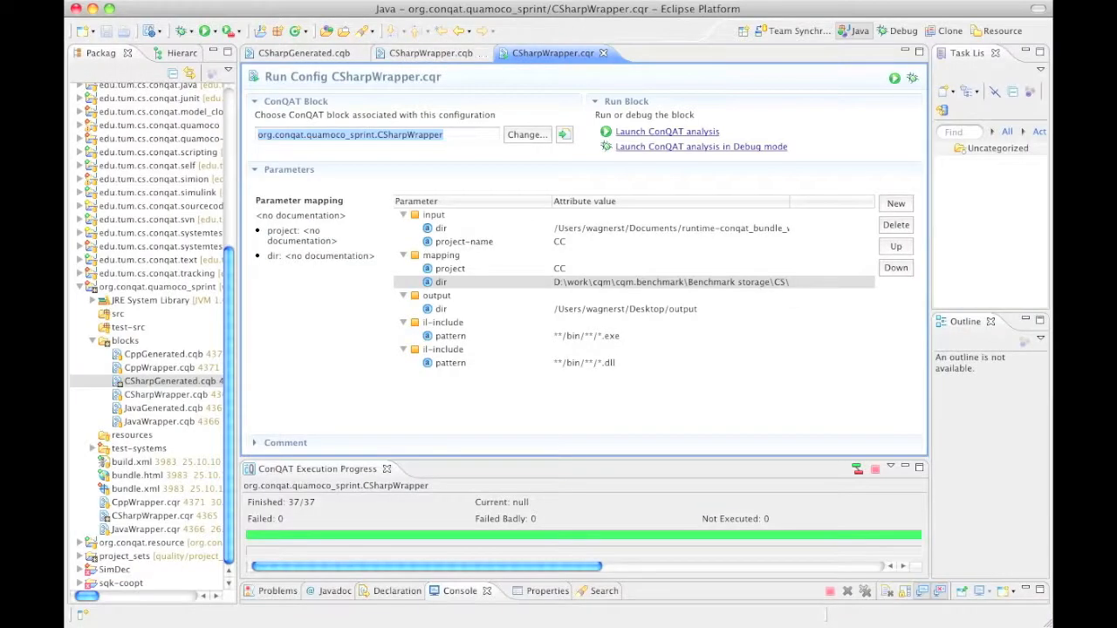
{"action": "left_click", "coordinate": [681, 131]}
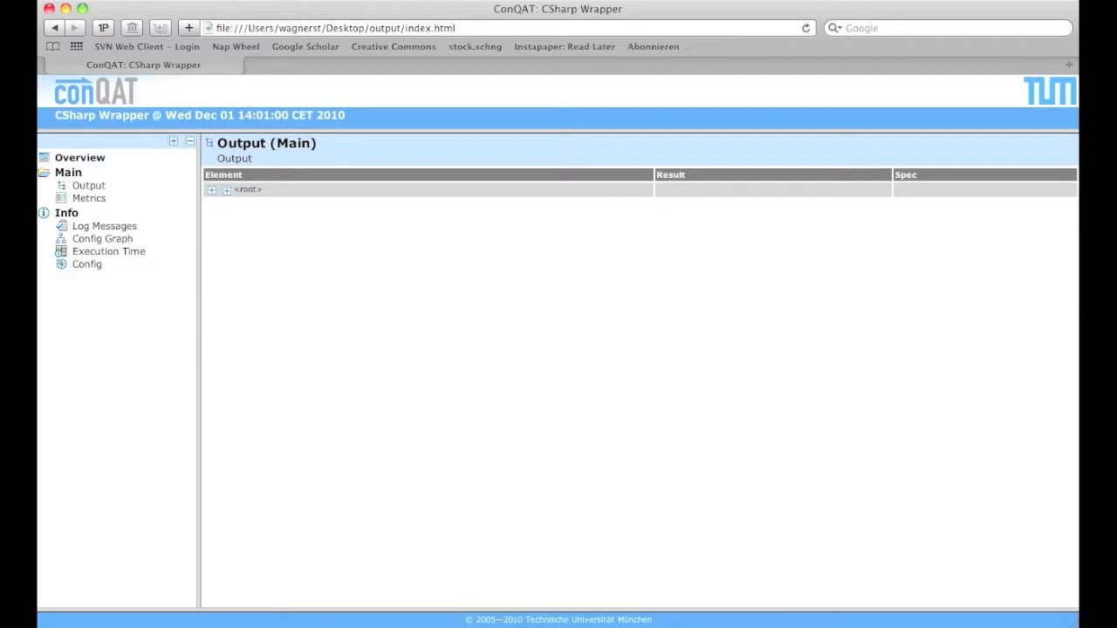
Expand the full results tree under <root> and scroll through it
{"action": "left_click", "coordinate": [211, 190]}
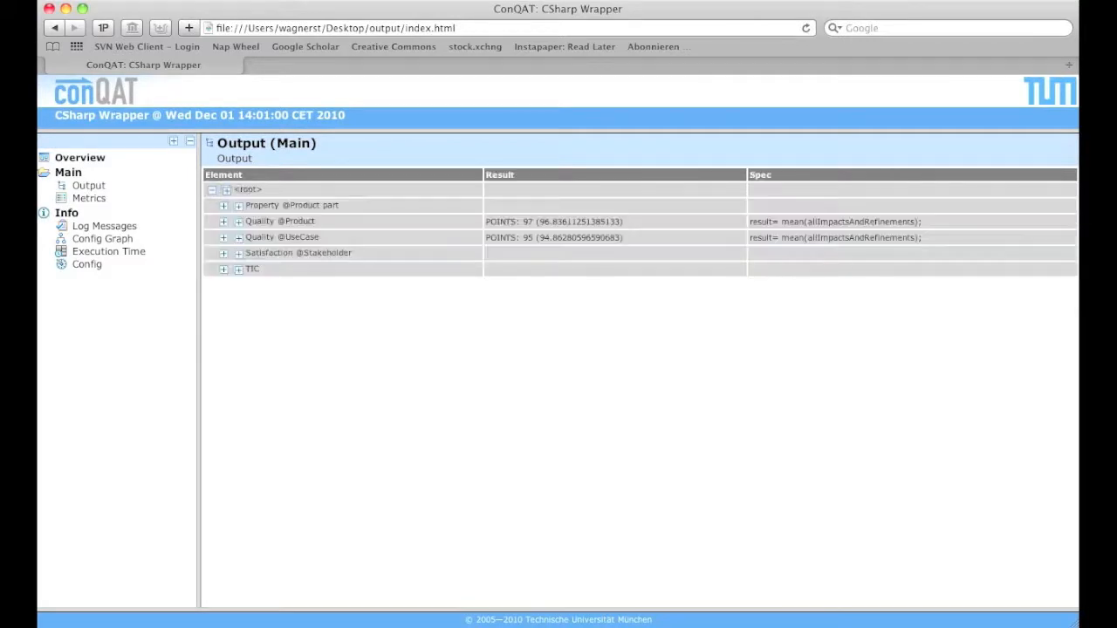
{"action": "left_click", "coordinate": [226, 189]}
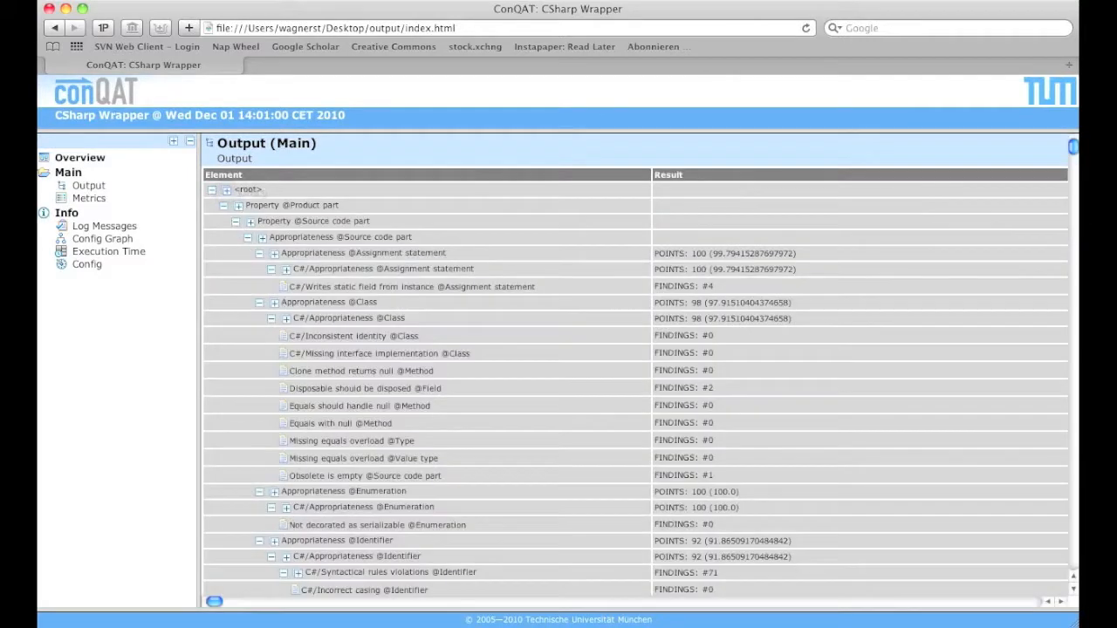
{"action": "left_click_drag", "start_coordinate": [1073, 149], "coordinate": [1073, 158]}
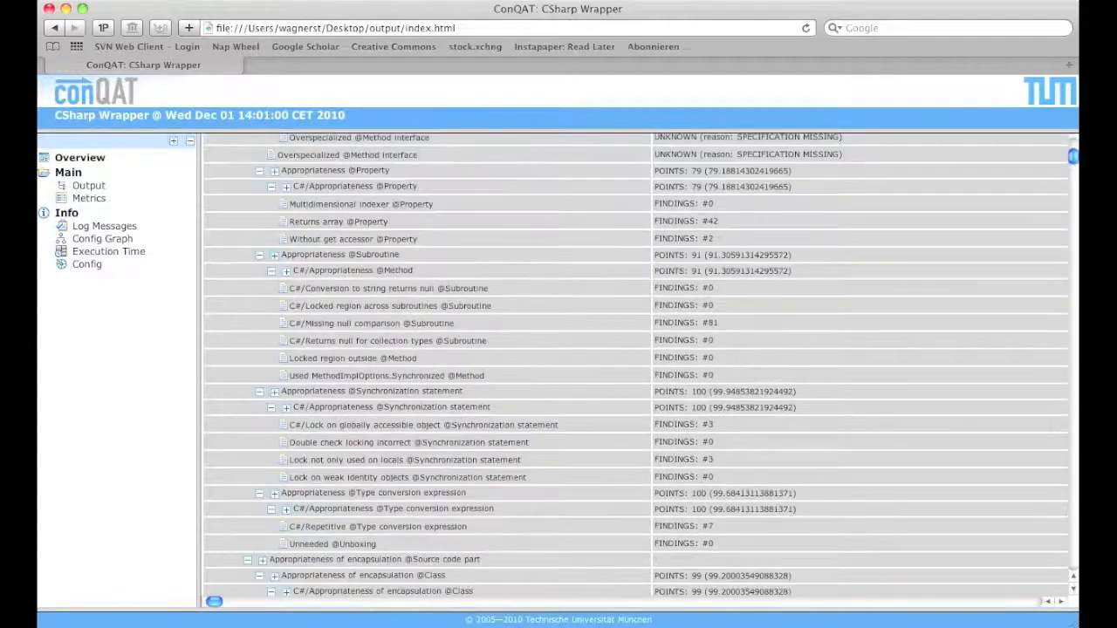
{"action": "scroll", "coordinate": [637, 362], "scroll_direction": "down", "scroll_amount": 3}
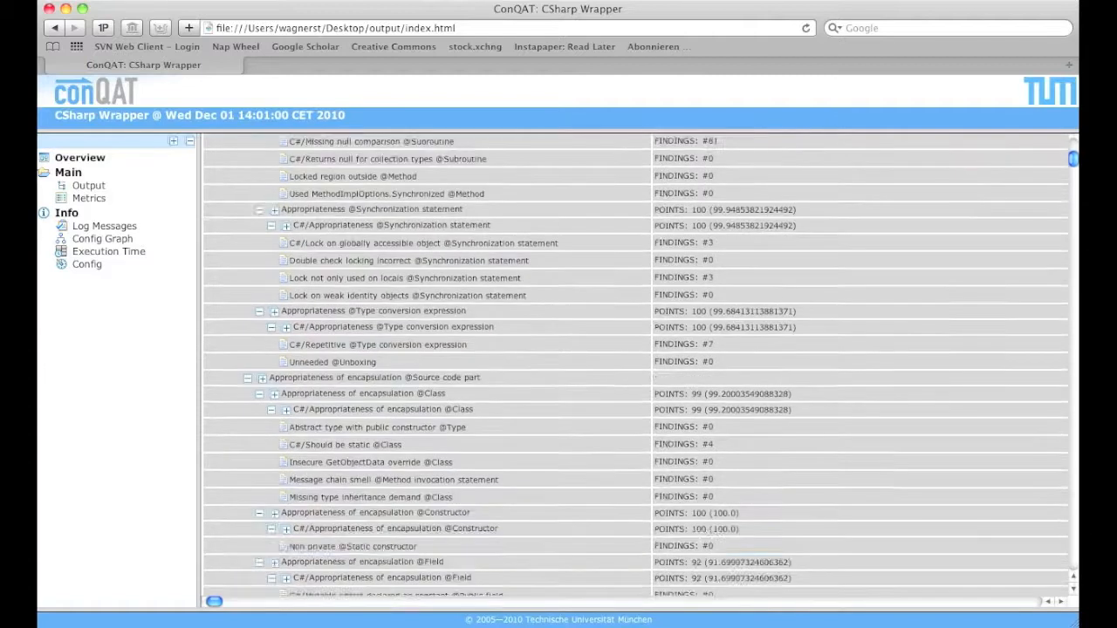
{"action": "scroll", "coordinate": [637, 366], "scroll_direction": "down", "scroll_amount": 6}
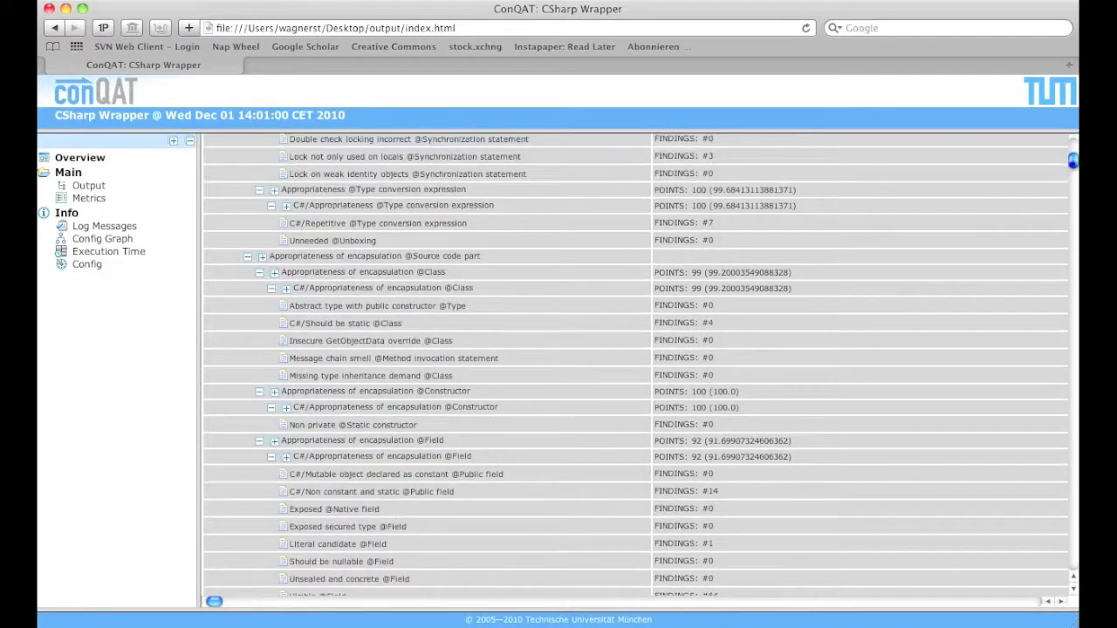
{"action": "left_click_drag", "start_coordinate": [282, 272], "coordinate": [476, 273]}
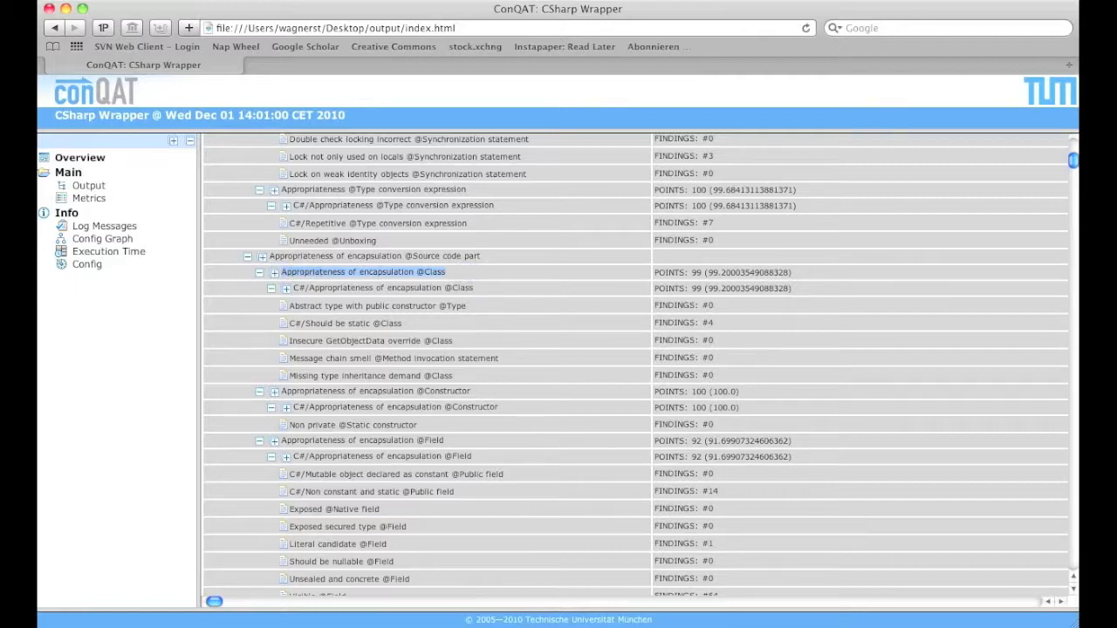
{"action": "left_click", "coordinate": [694, 272]}
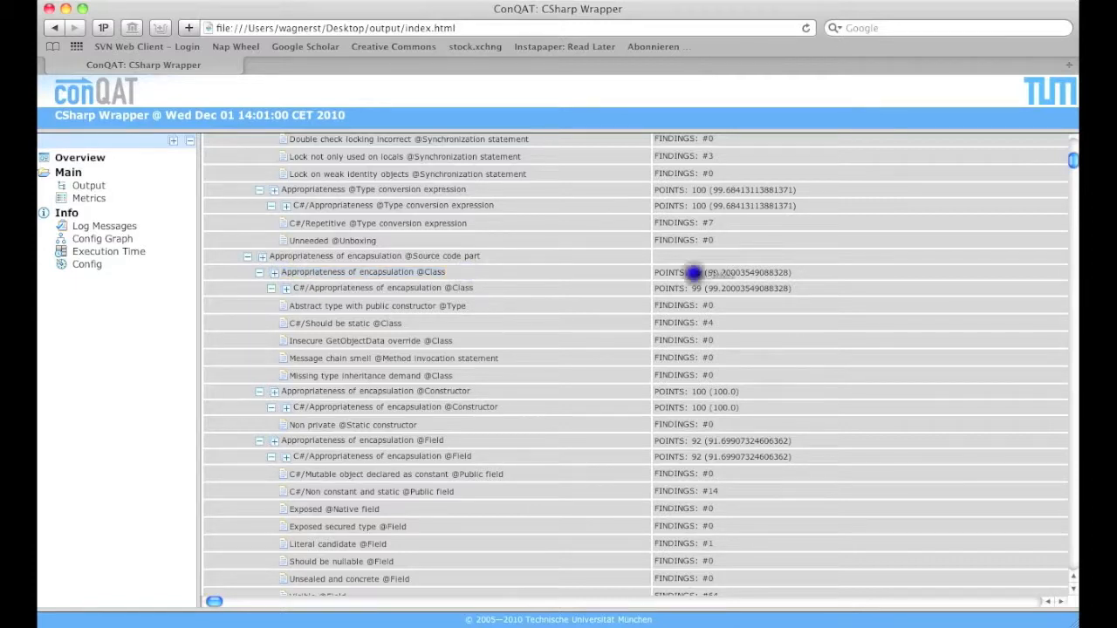
{"action": "left_click", "coordinate": [694, 272]}
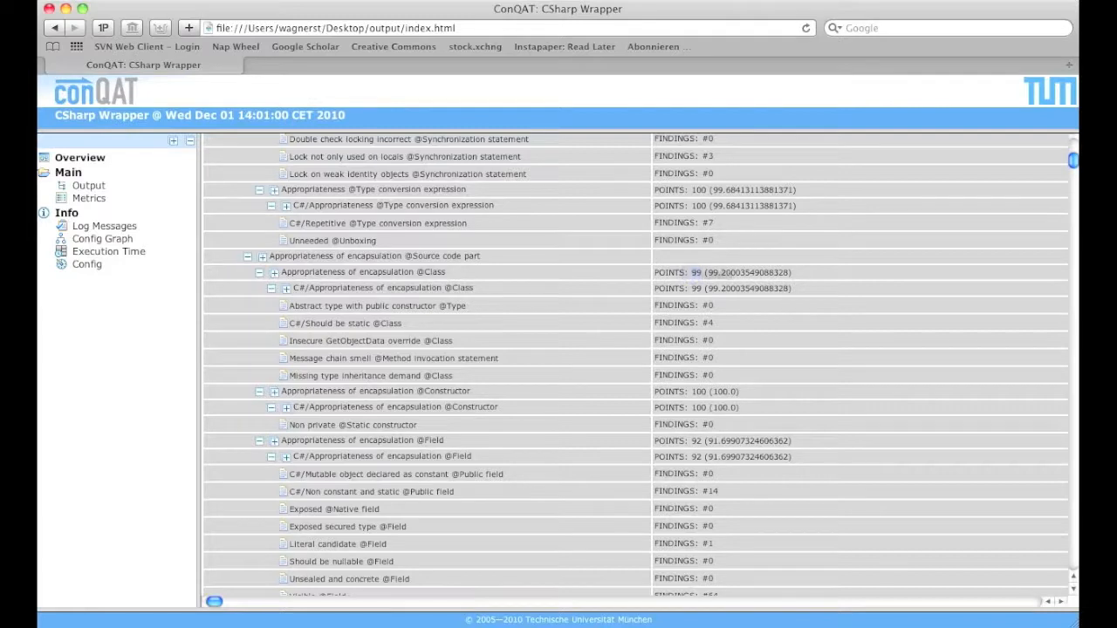
{"action": "double_click", "coordinate": [706, 322]}
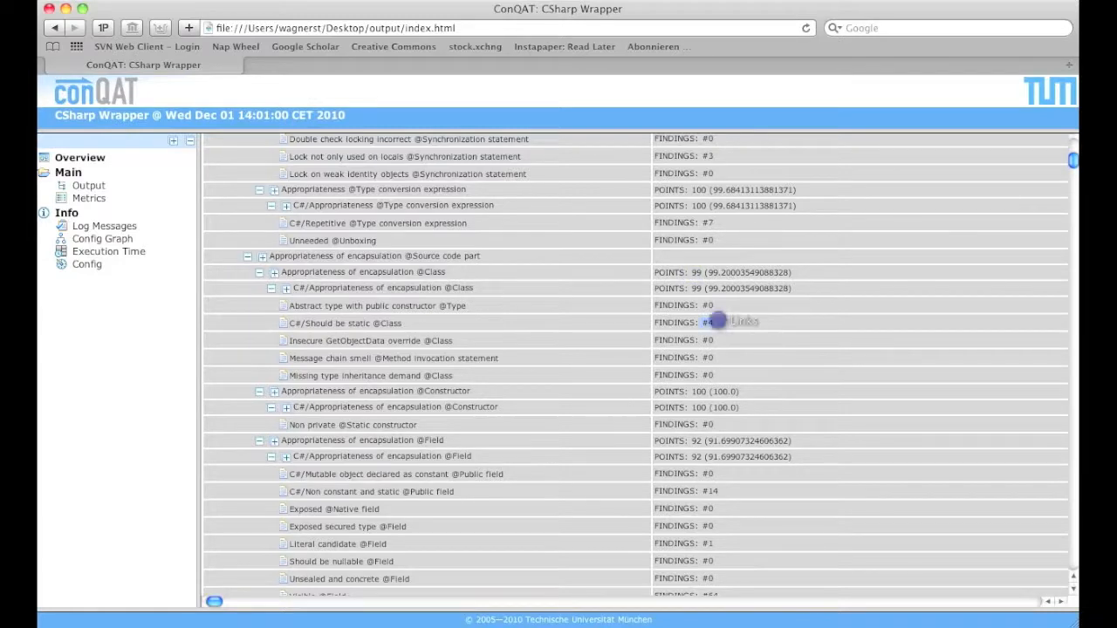
{"action": "left_click_drag", "start_coordinate": [423, 322], "coordinate": [294, 323]}
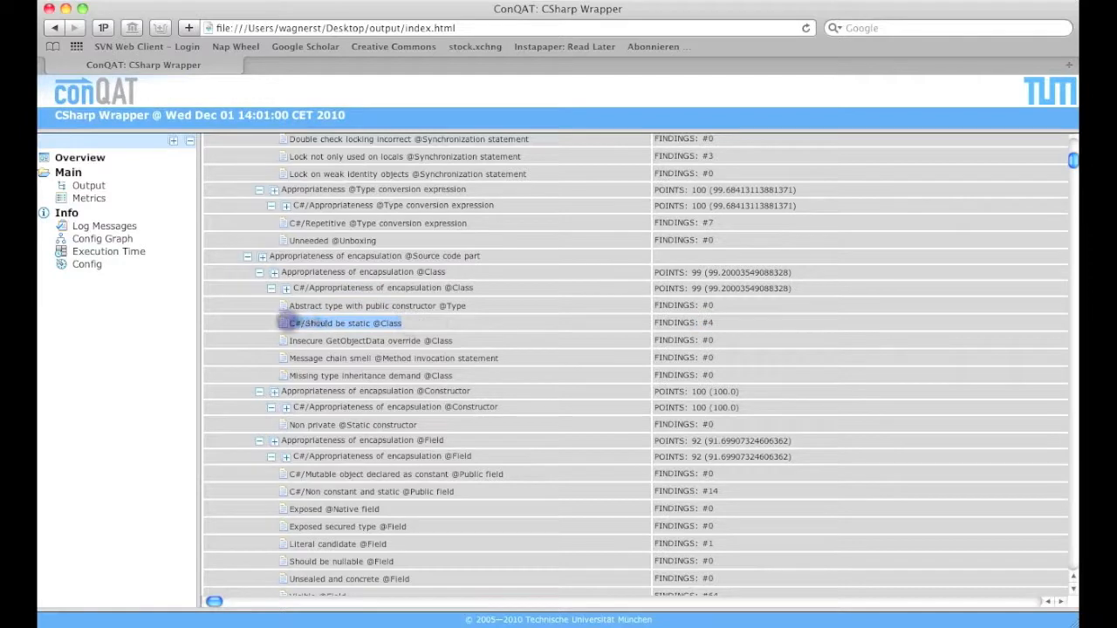